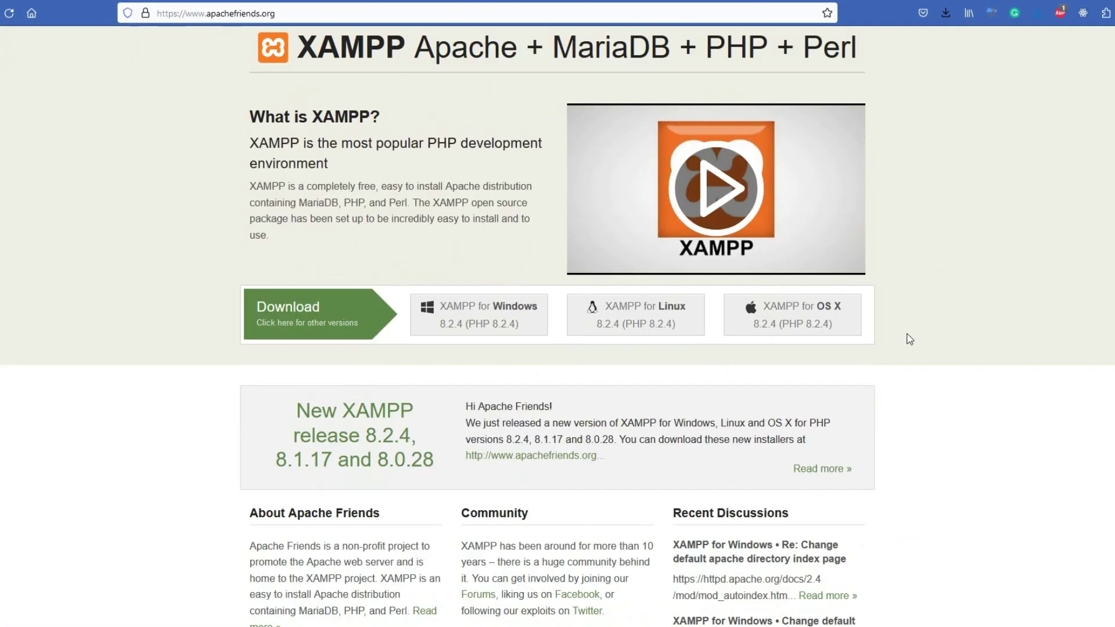
Scroll down through the page, briefly selecting the product title and then clearing the selection.
scroll(907, 339, "down", 3)
scroll(906, 339, "down", 2)
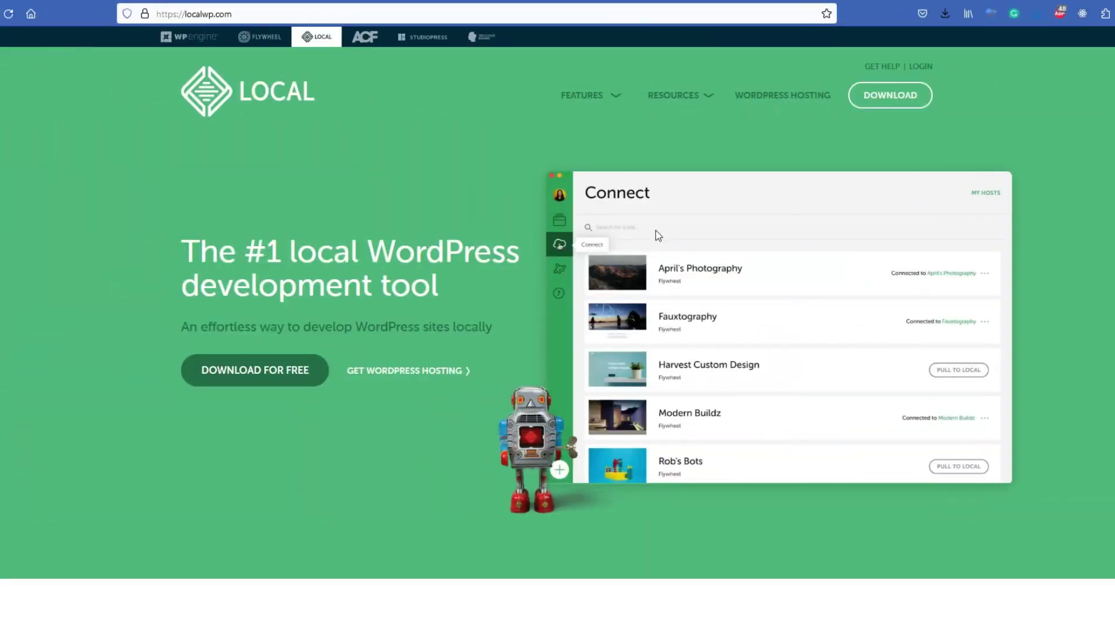
scroll(656, 232, "down", 5)
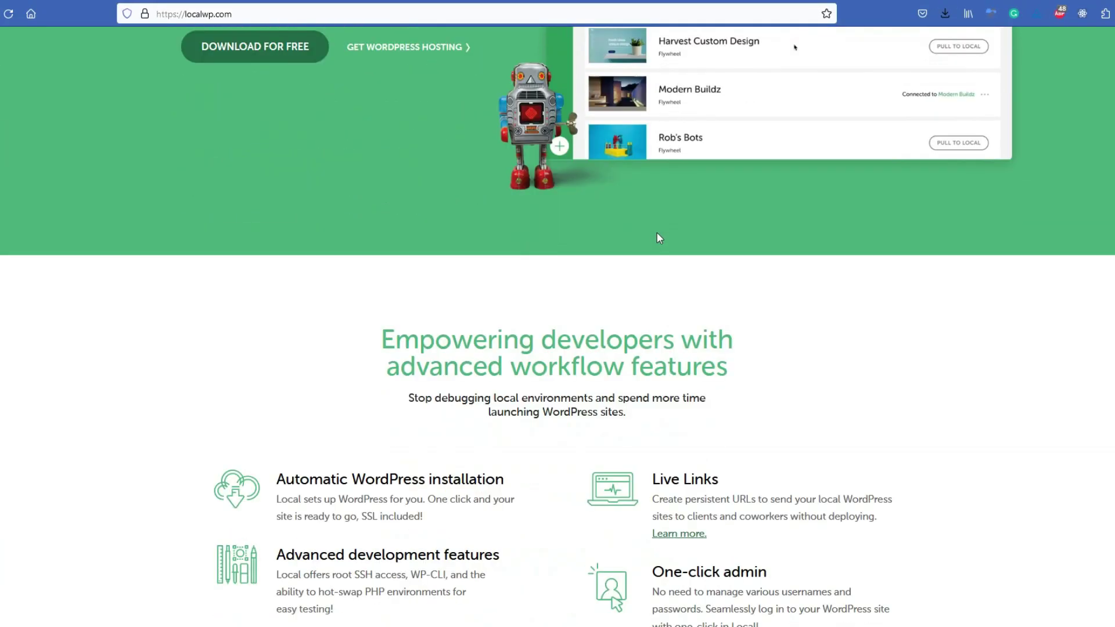
scroll(656, 232, "down", 5)
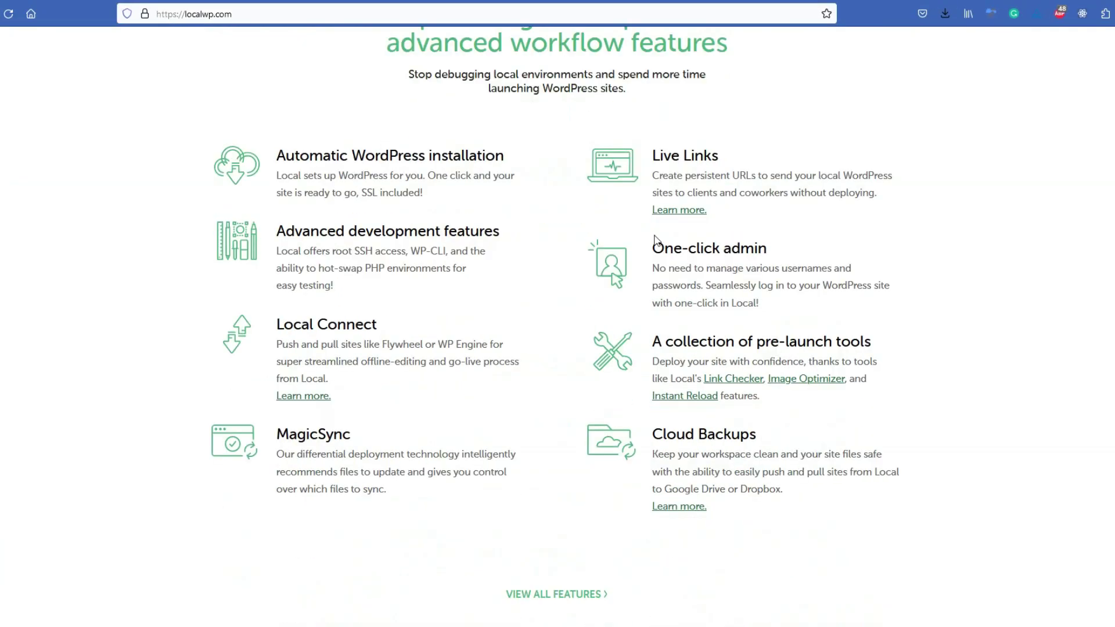
scroll(516, 252, "down", 5)
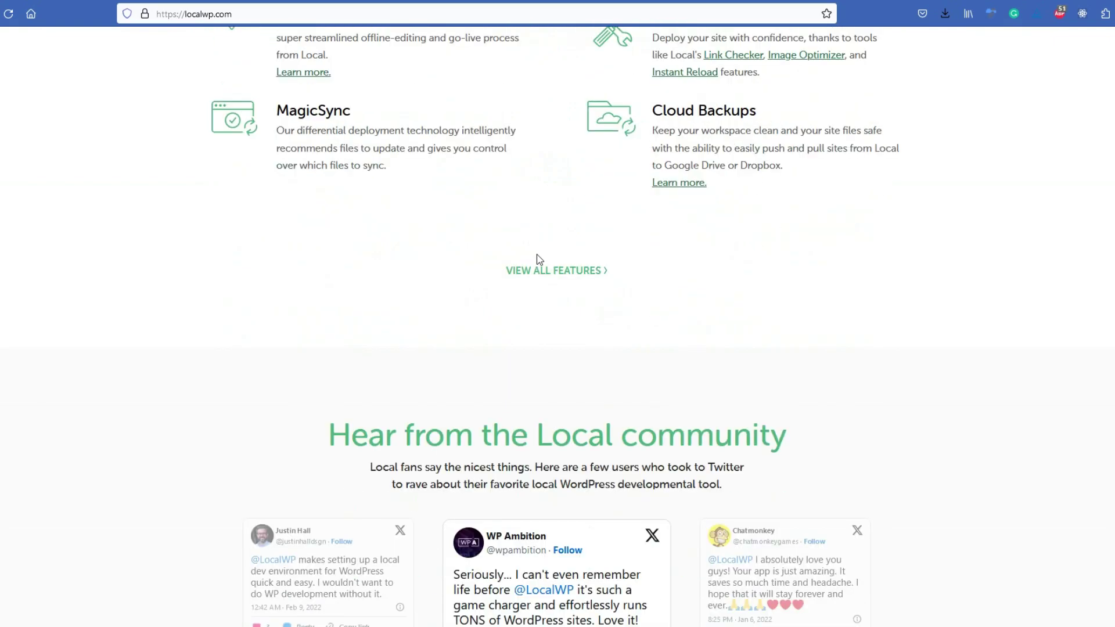
scroll(542, 256, "down", 5)
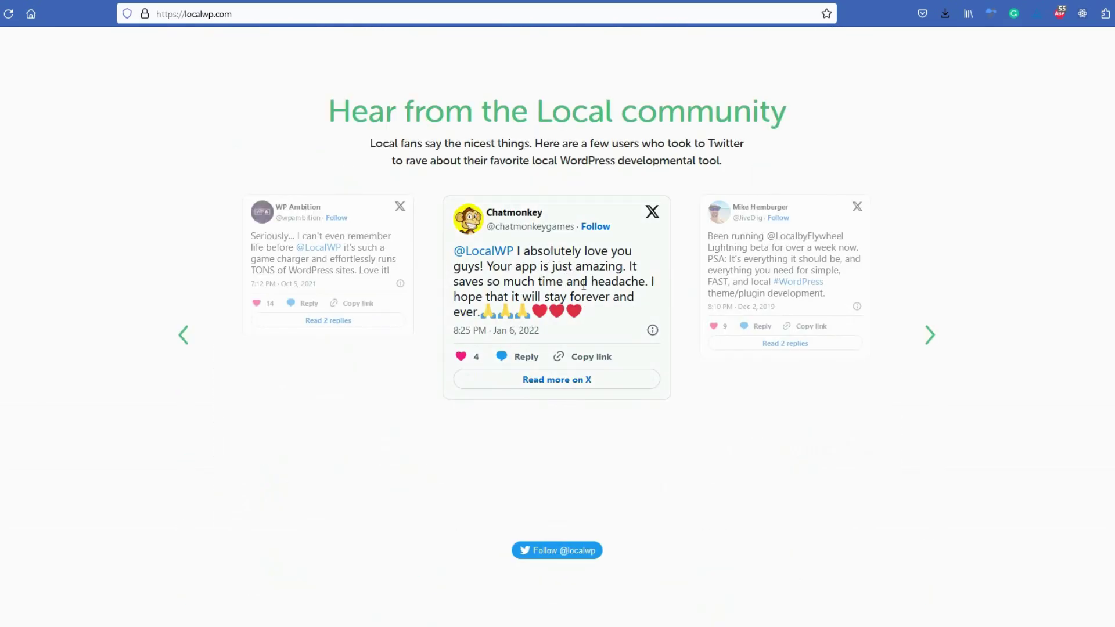
scroll(779, 290, "down", 5)
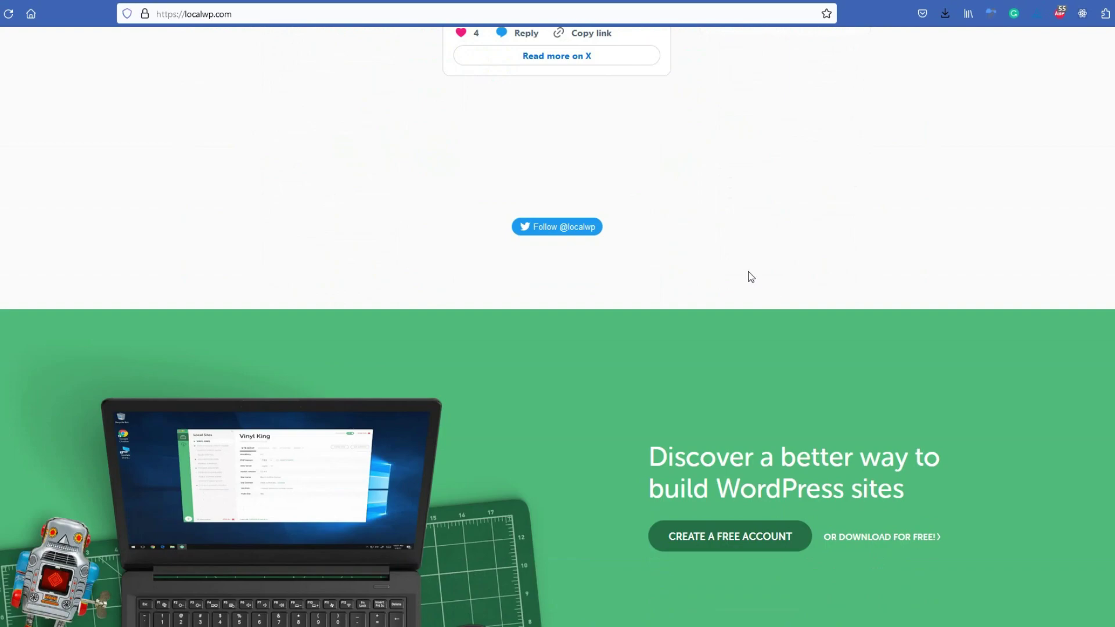
scroll(750, 277, "down", 5)
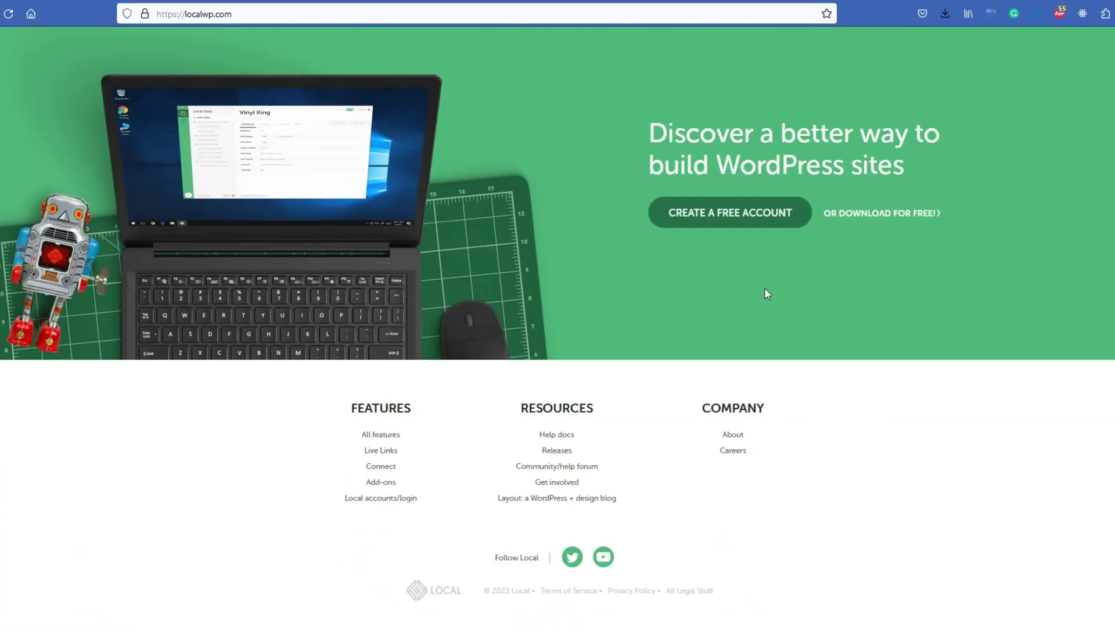
scroll(834, 400, "down", 1)
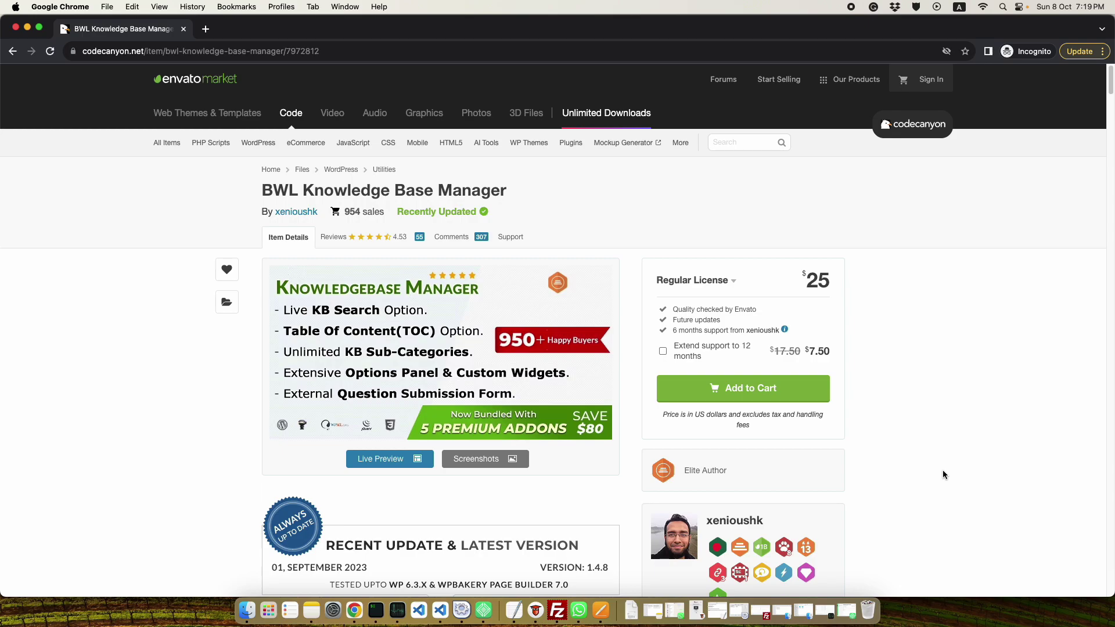
scroll(530, 181, "down", 1)
left_click_drag(530, 182, 217, 196)
left_click(214, 197)
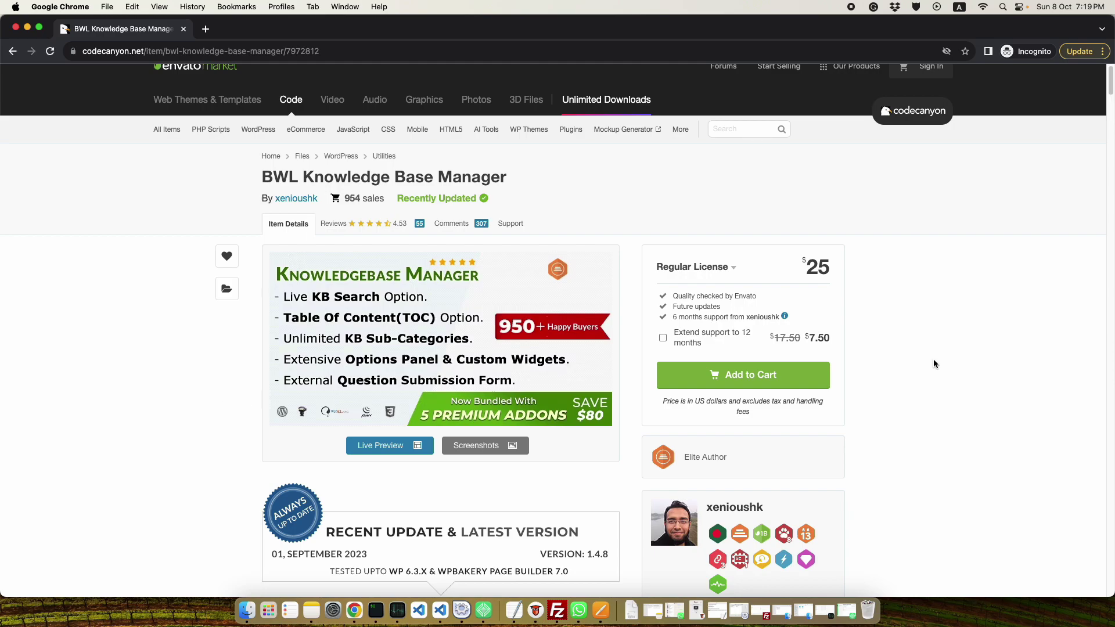
scroll(935, 364, "down", 2)
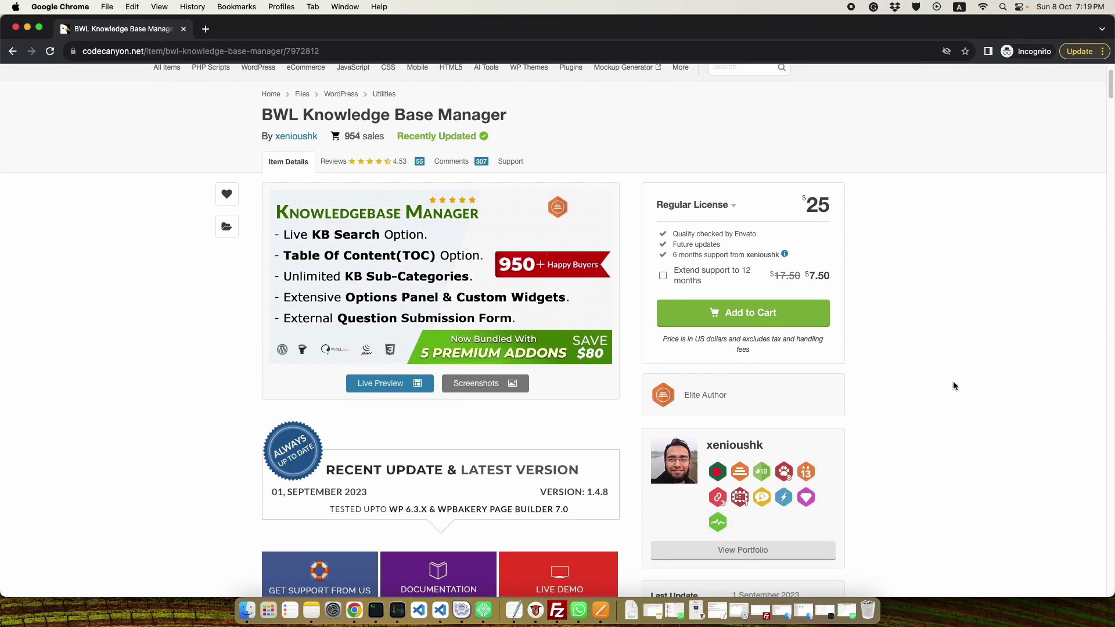
scroll(953, 381, "down", 10)
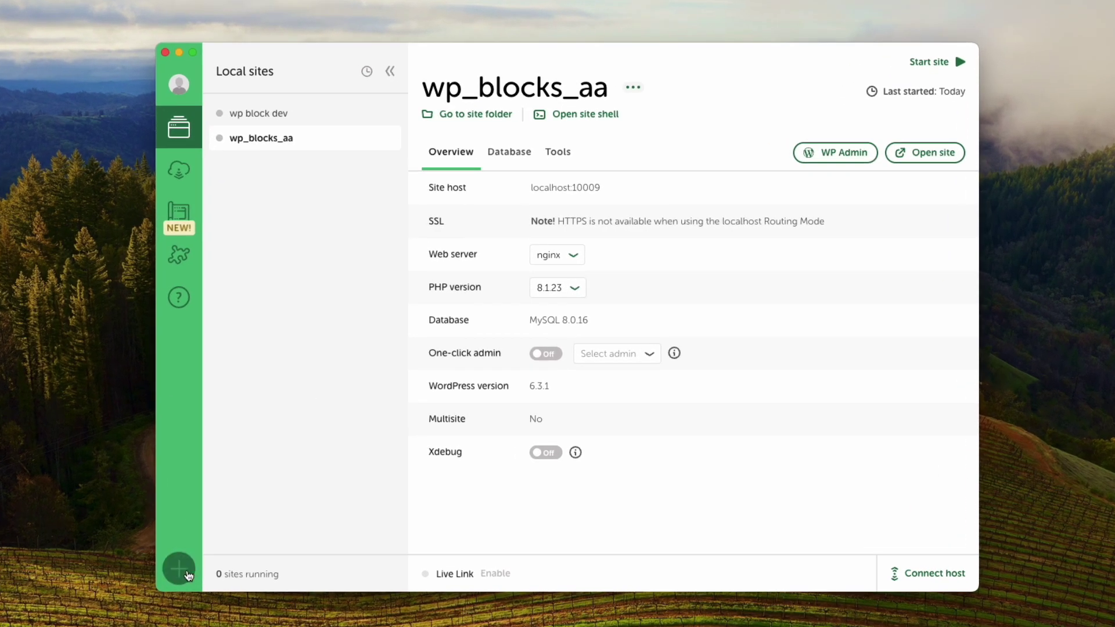
Start a new Local site and paste 'WordPress Plugin Development' as its name.
left_click(234, 513)
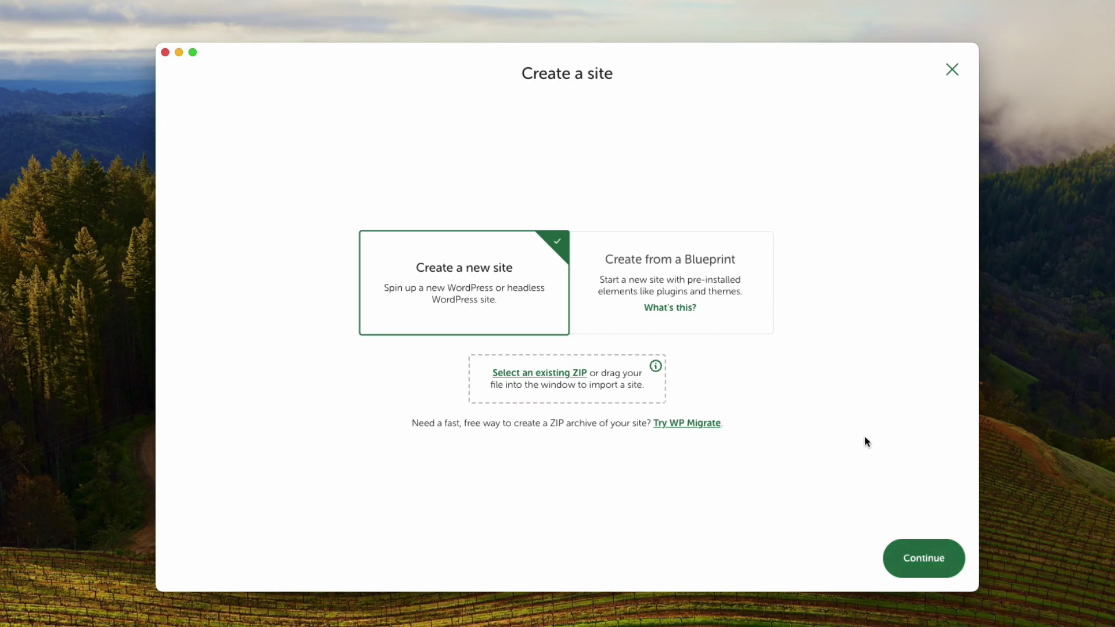
left_click(917, 562)
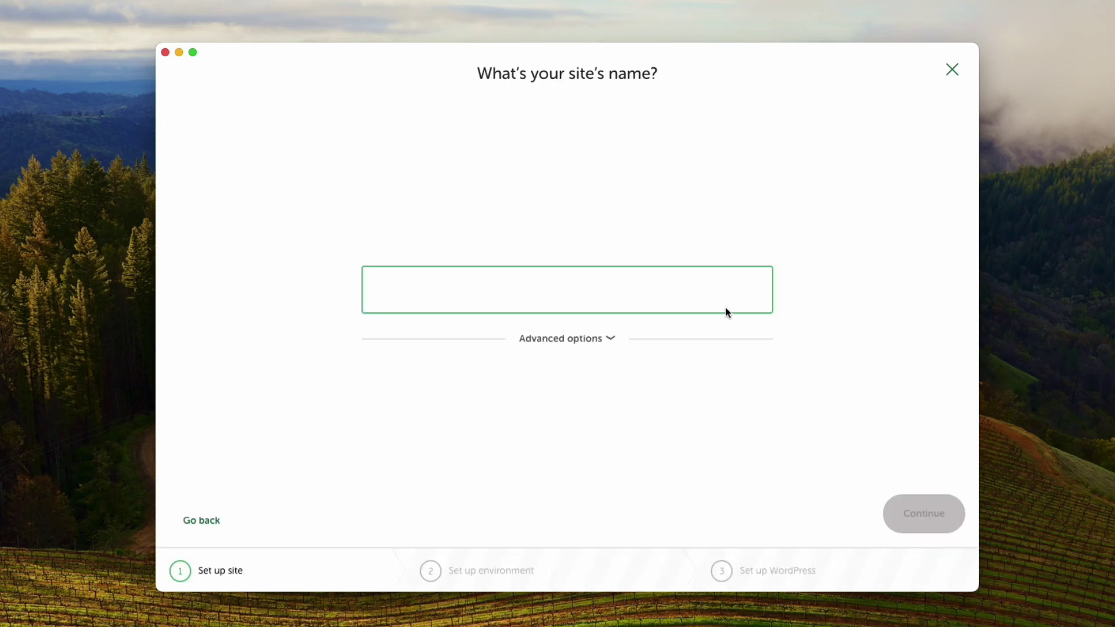
type("WordPress Plugin Development")
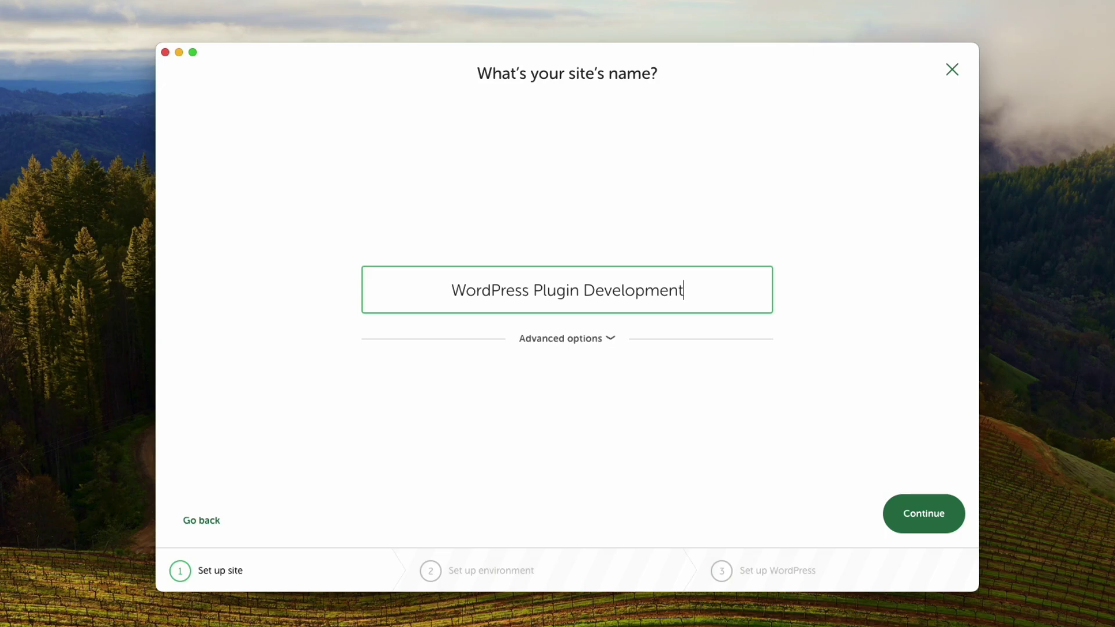
Confirm the site name and browse the Custom environment's PHP, web server and database choices.
key("Return")
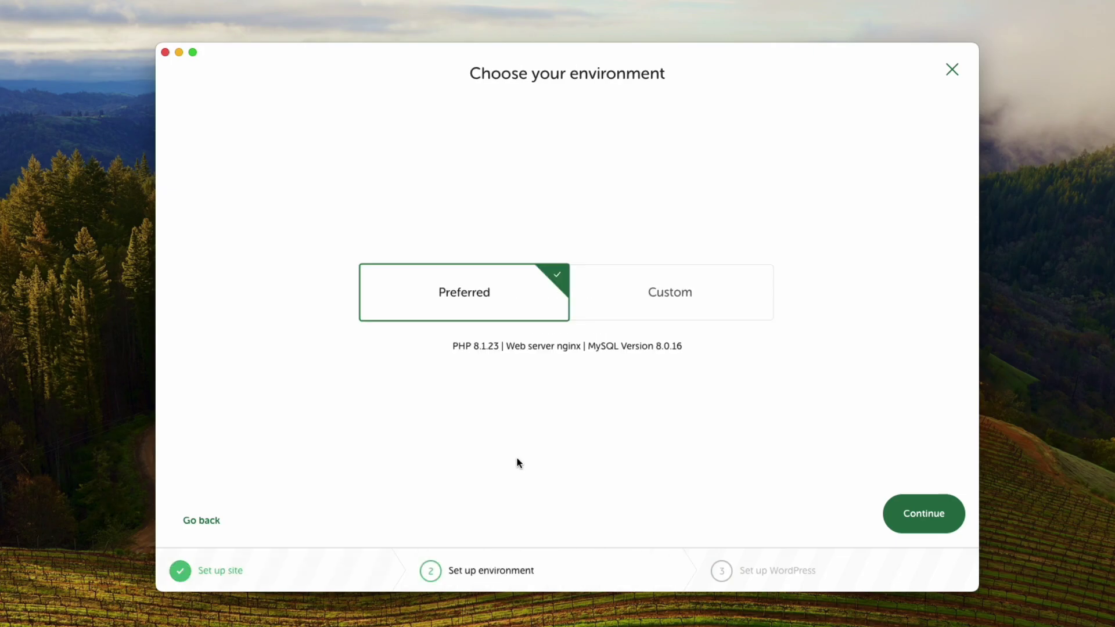
left_click(701, 316)
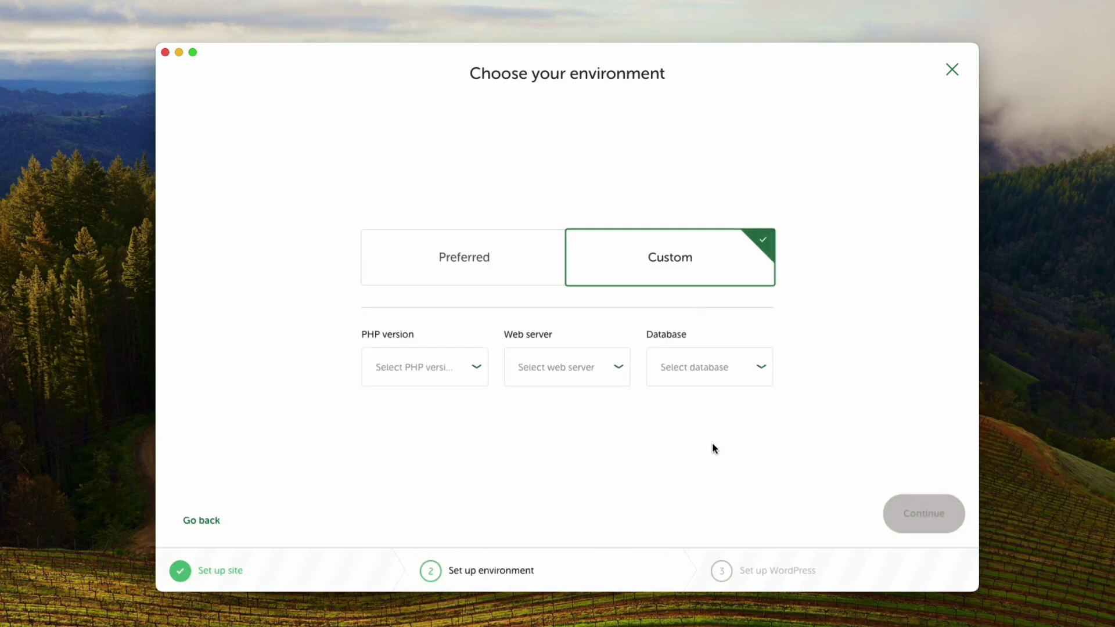
left_click(440, 376)
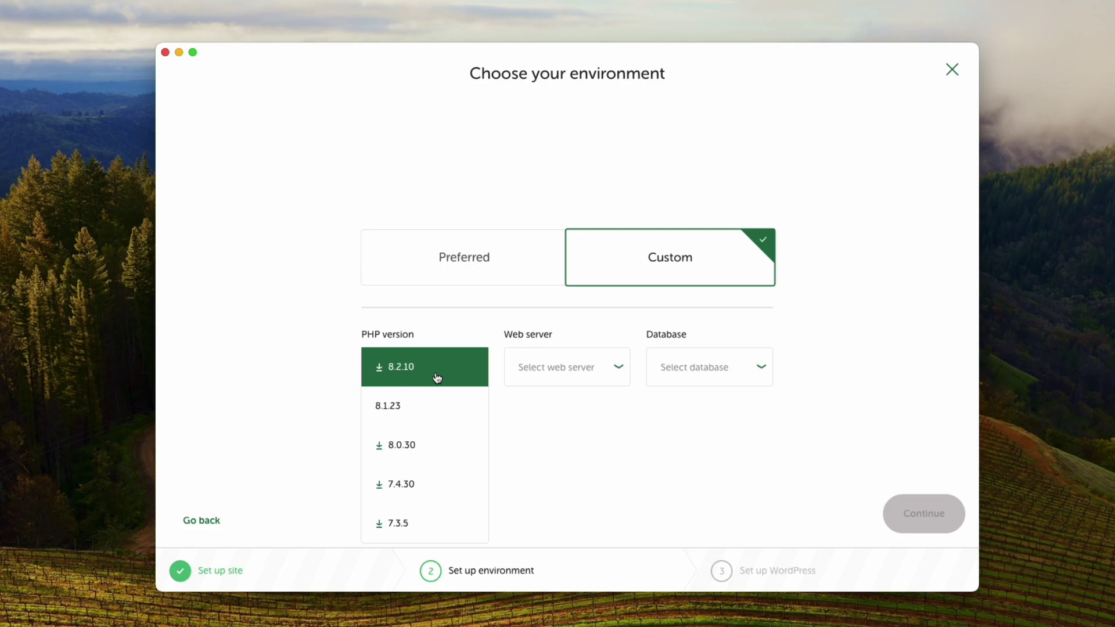
left_click(630, 435)
left_click(571, 368)
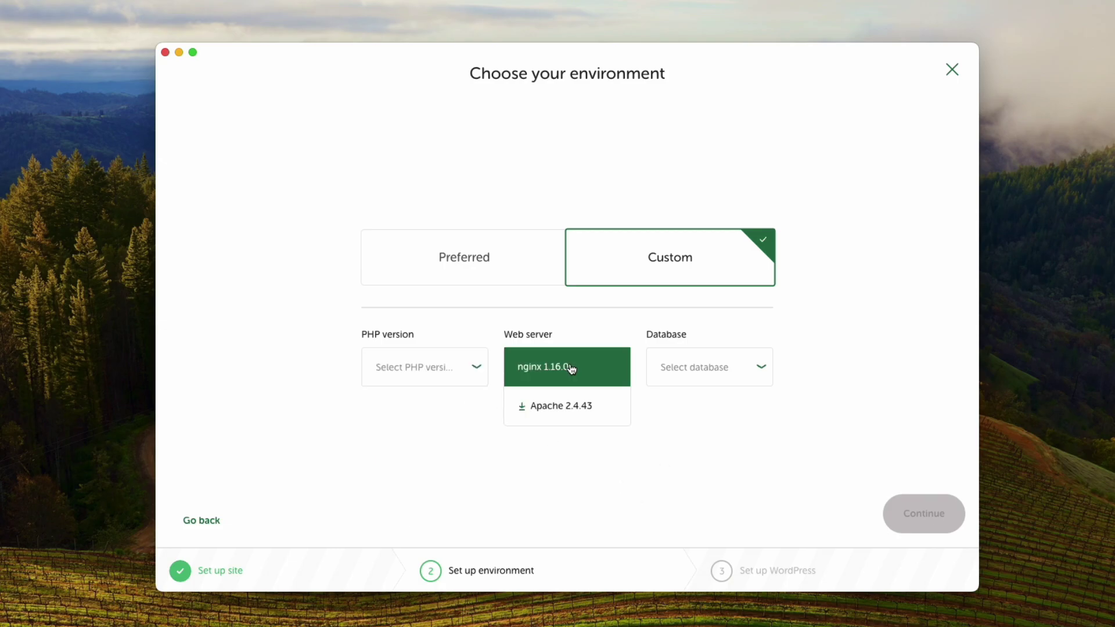
left_click(759, 476)
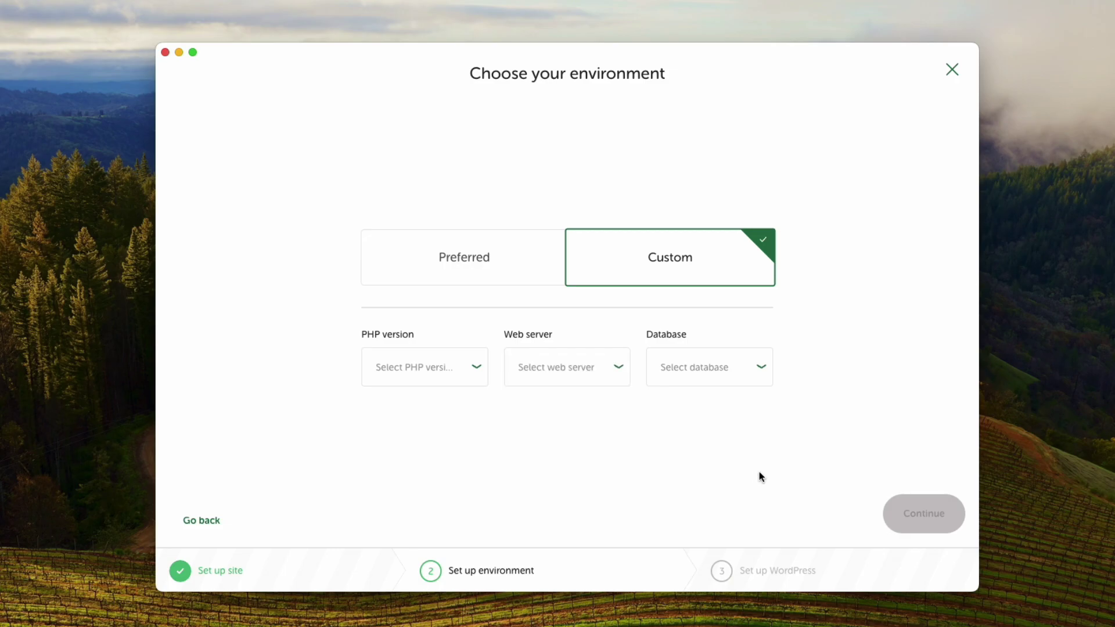
left_click(561, 384)
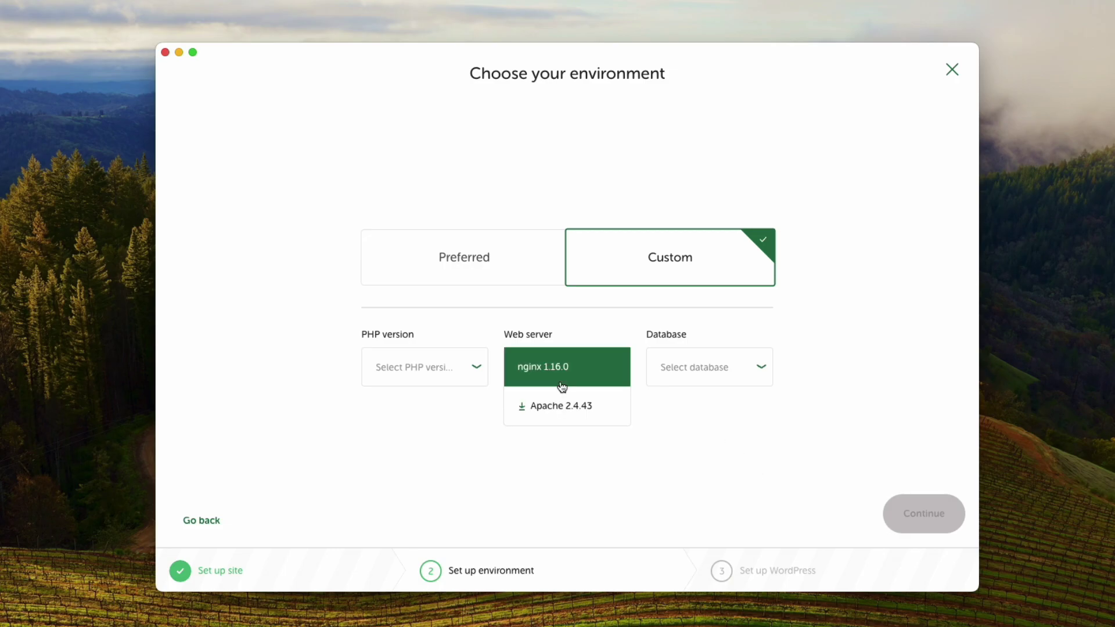
left_click(622, 461)
left_click(739, 375)
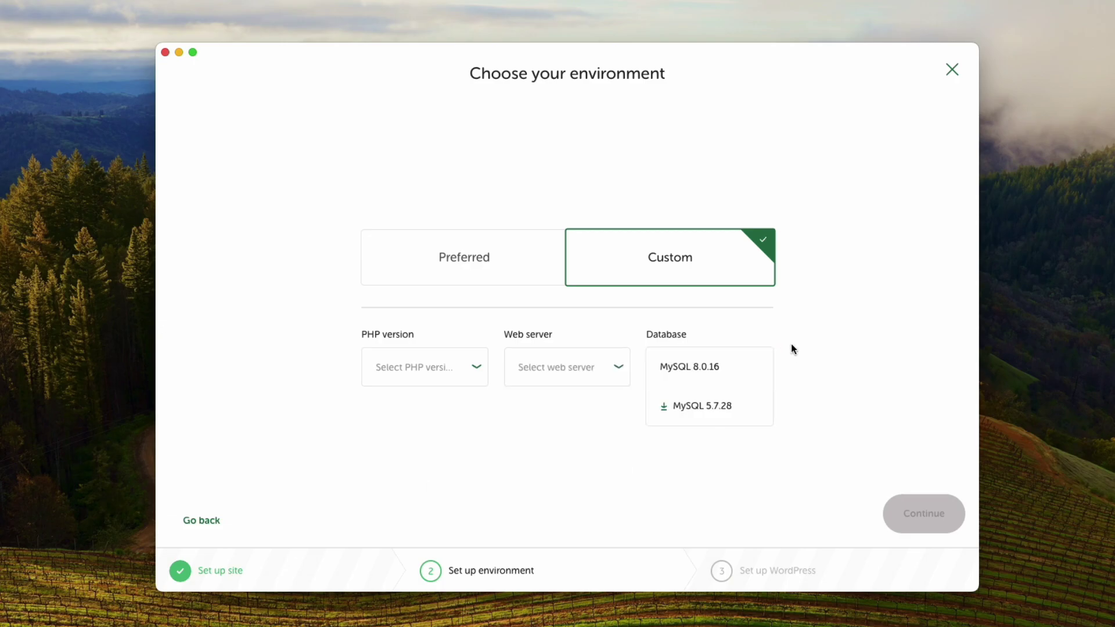
Pick MySQL 8.0.16, then settle on the Preferred environment and continue.
left_click(706, 367)
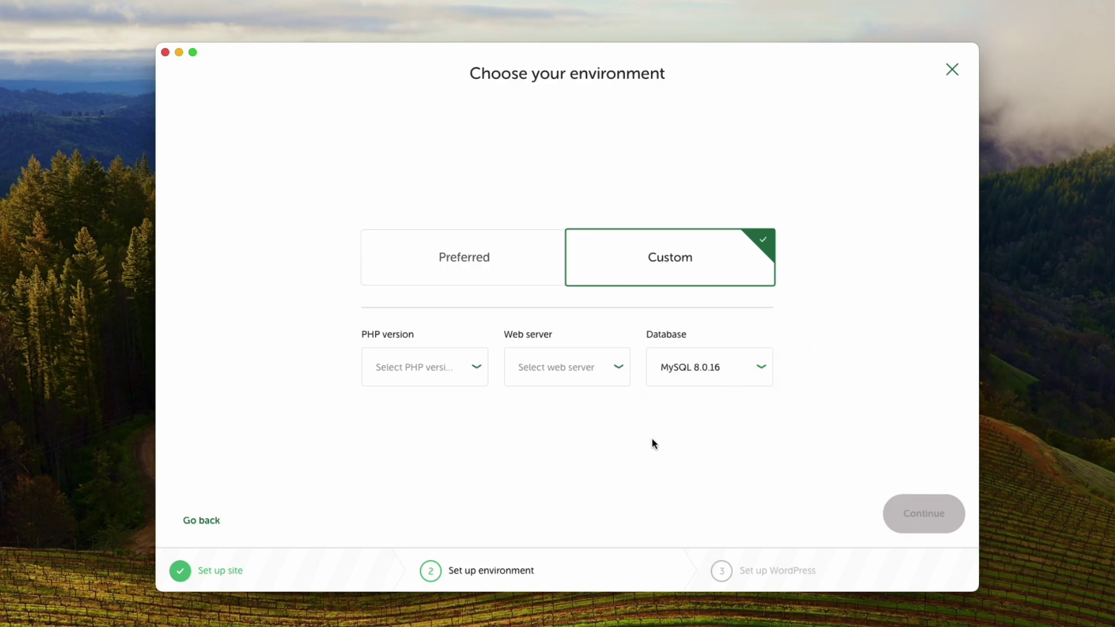
left_click(493, 244)
left_click(928, 517)
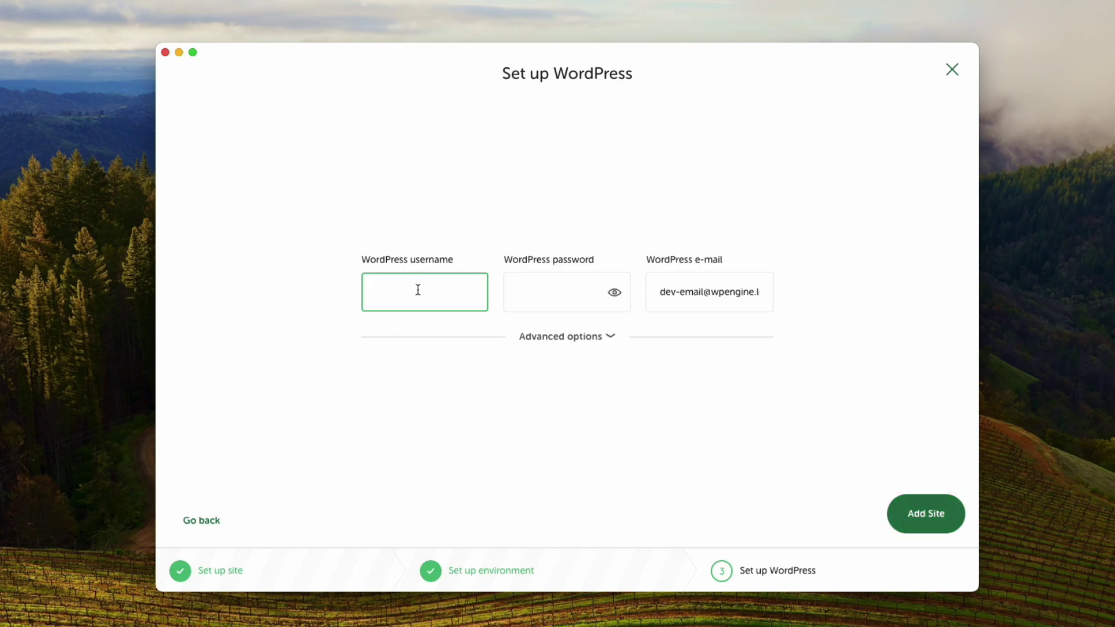
Enter 'admin' as the username with a password and add the site.
type("admin")
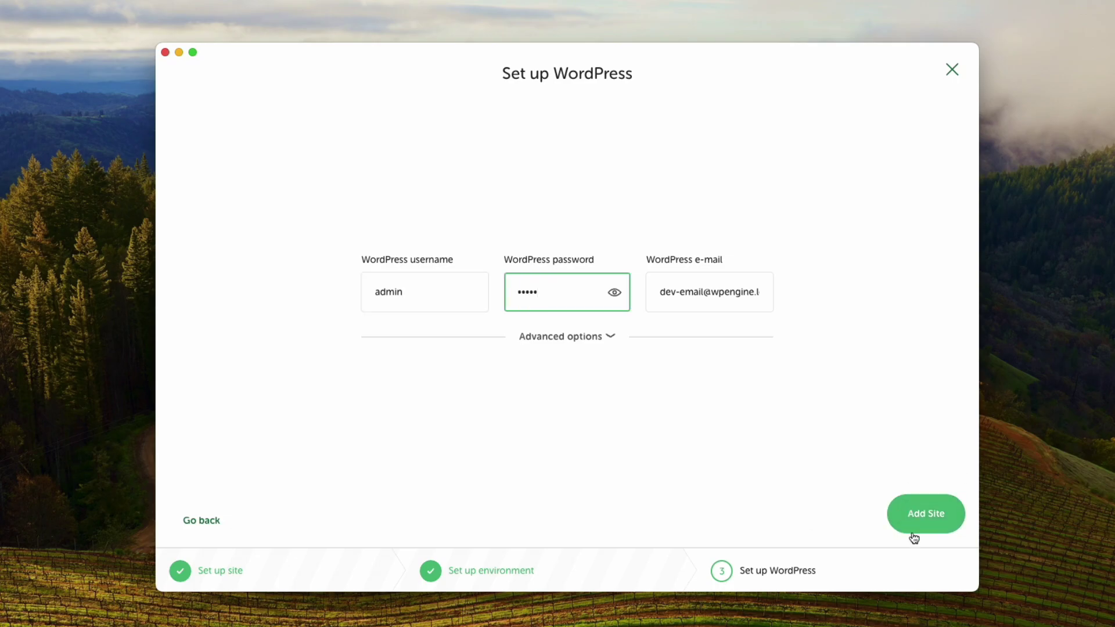
left_click(905, 528)
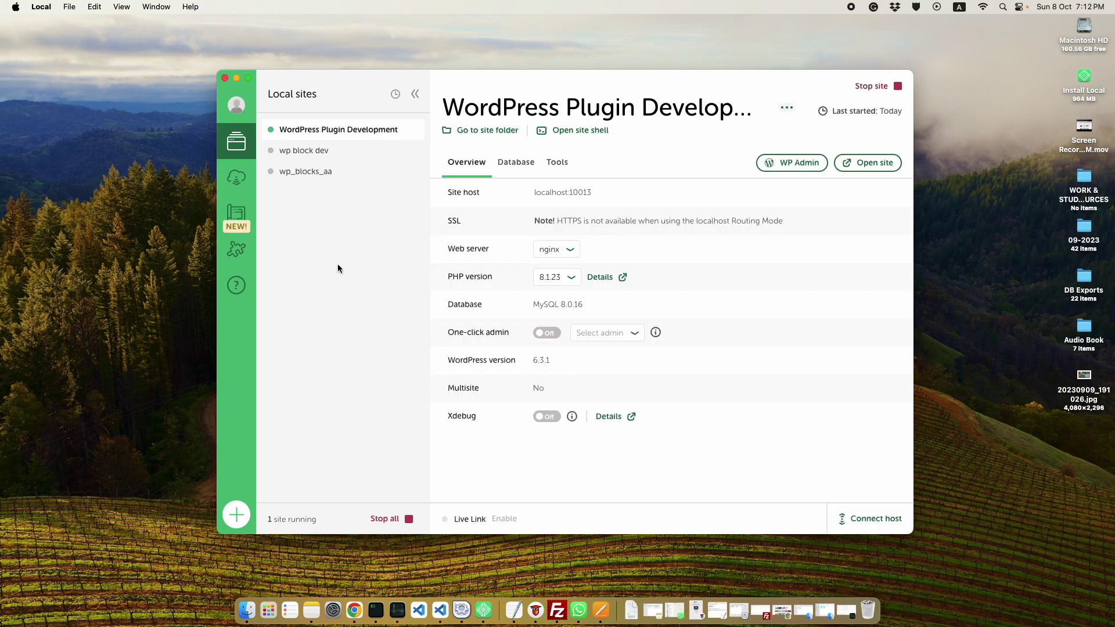
Open the new site in Chrome and go to its /wp-admin login page.
left_click(867, 163)
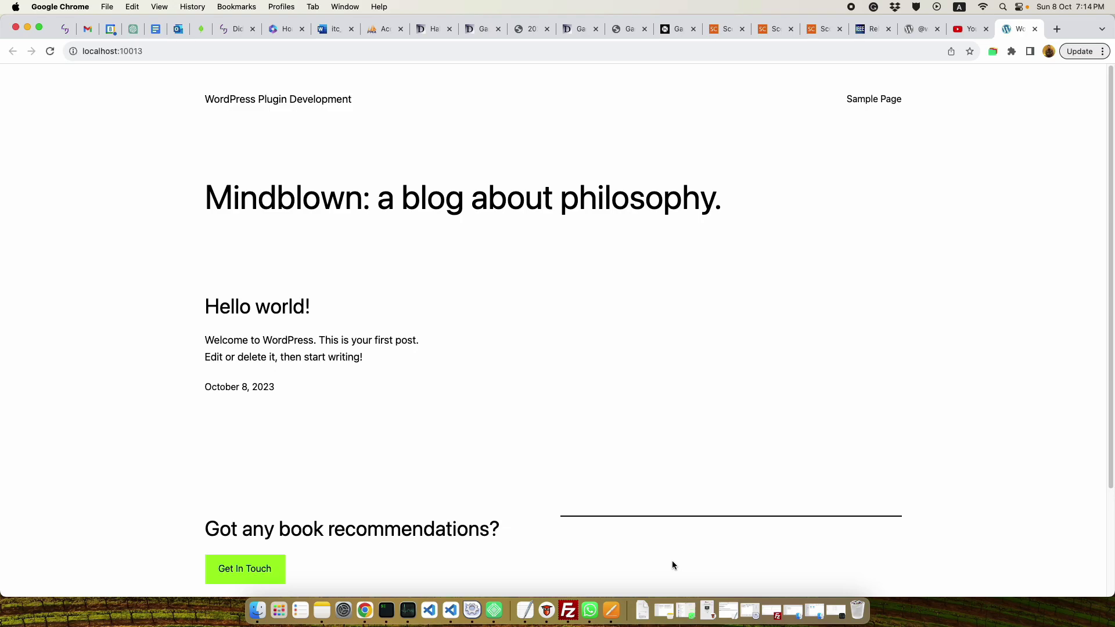
left_click(214, 54)
left_click(223, 57)
type("/wp-admin")
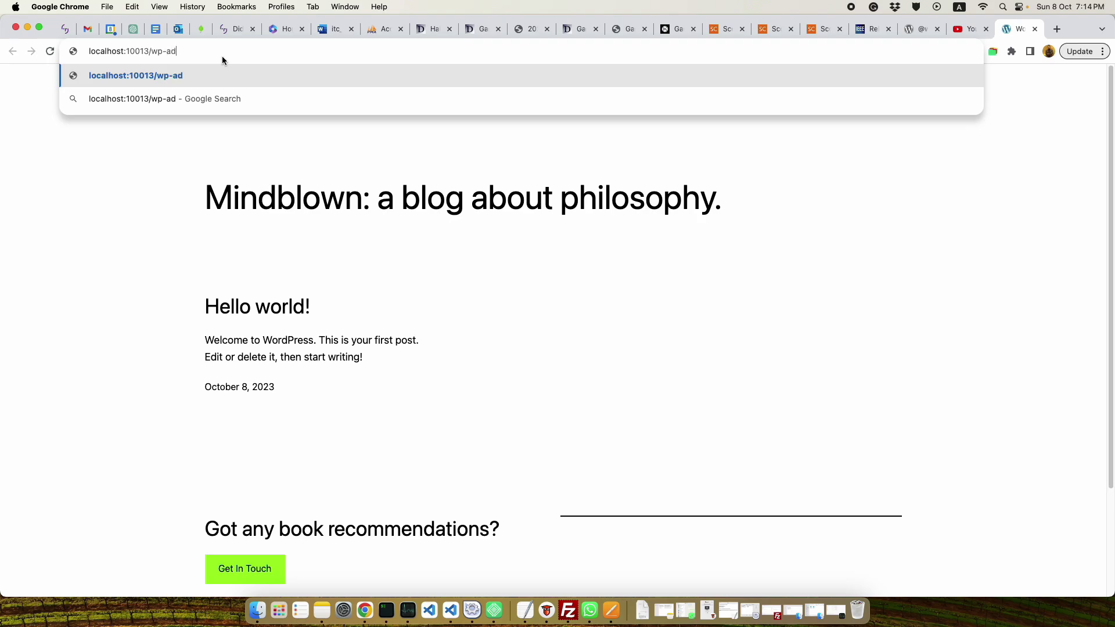
key("Return")
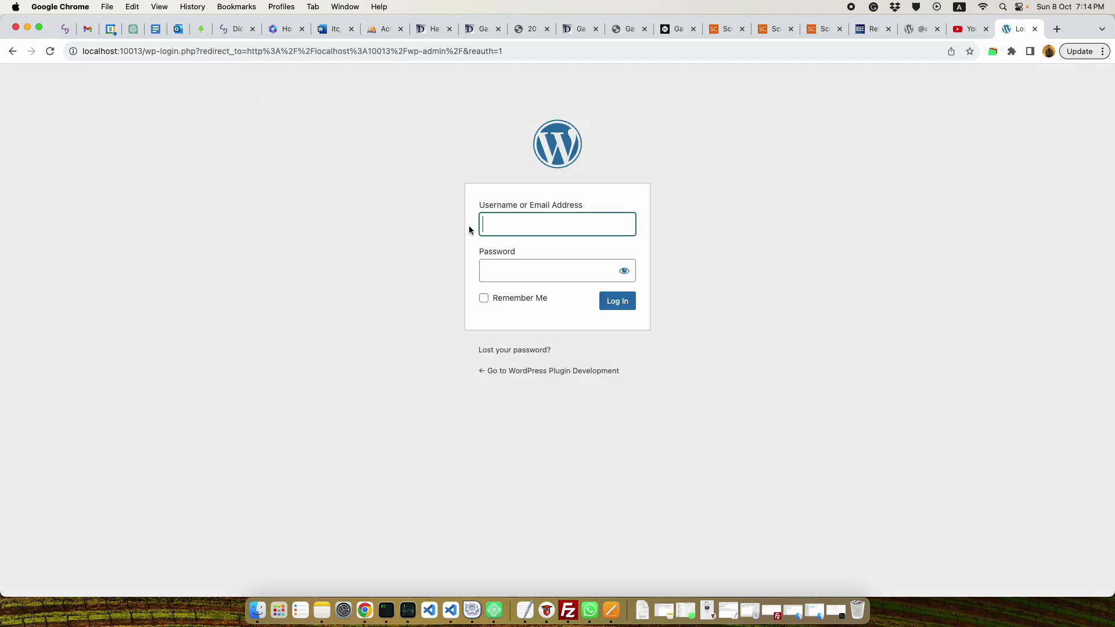
Fill in the admin username and the password on the login form.
left_click(526, 224)
type("admin")
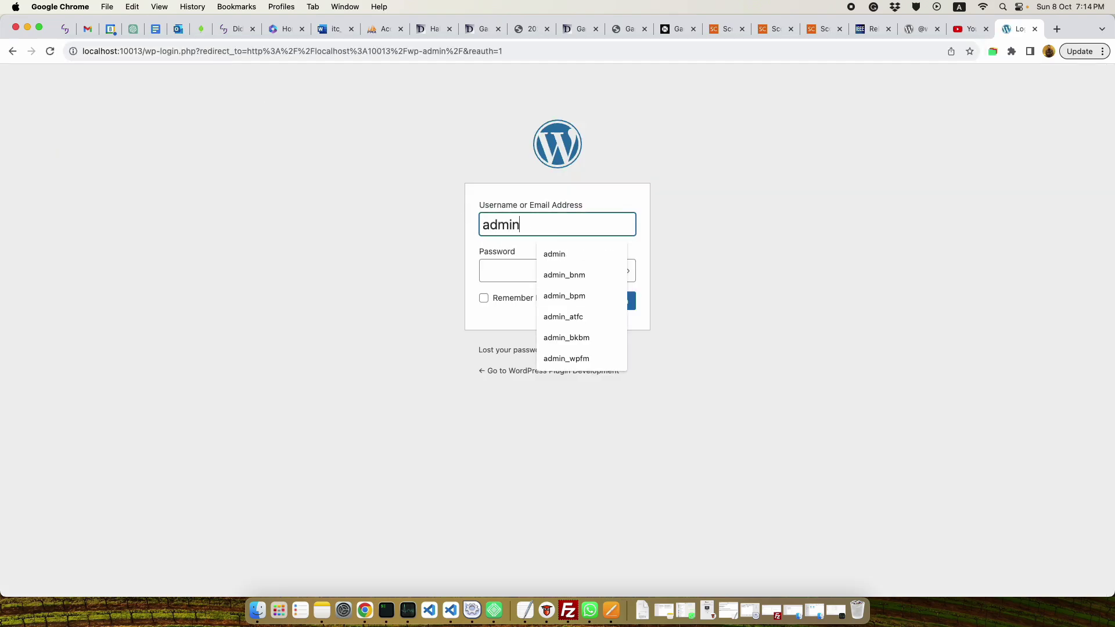
key("Tab")
type("admin")
key("Tab")
Log in, dismiss the saved-passwords warning, and view the Plugins and Themes pages.
key("Return")
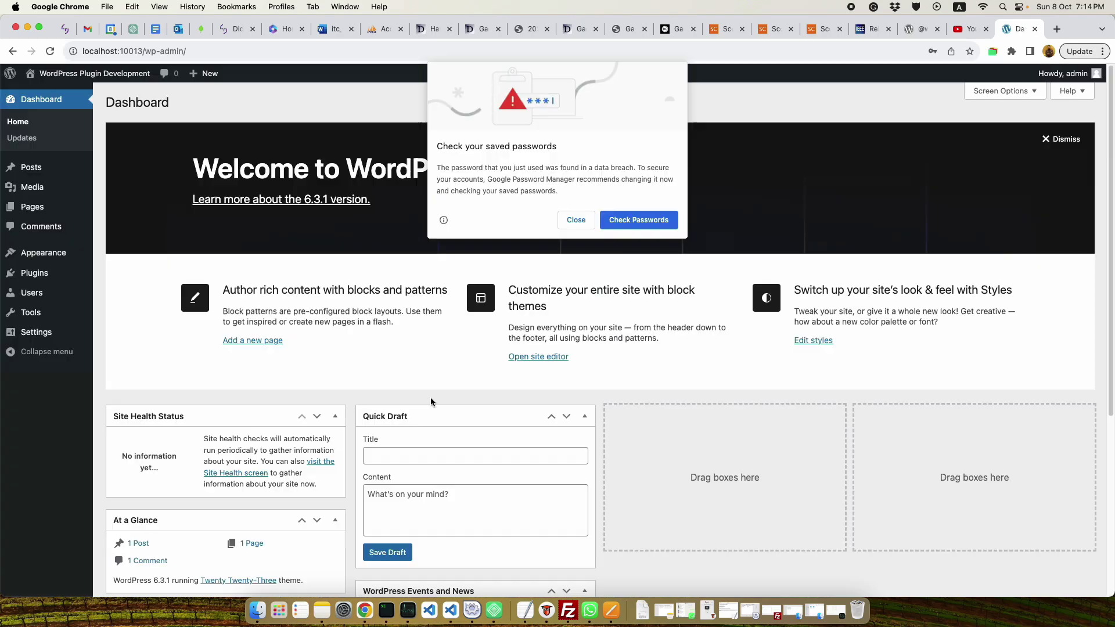
left_click(575, 220)
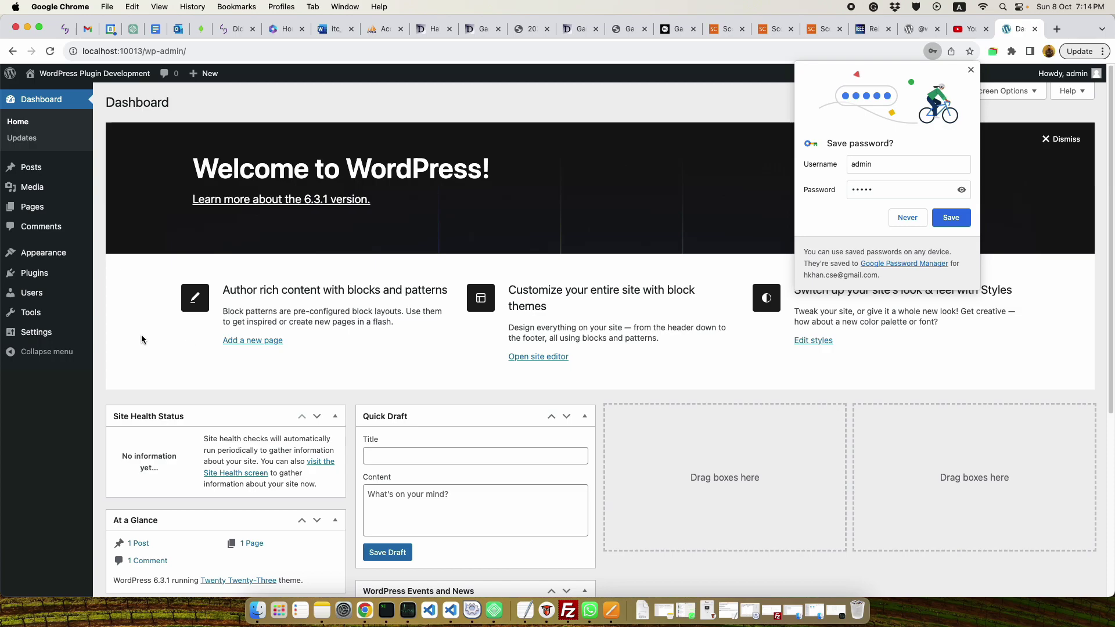
left_click(44, 273)
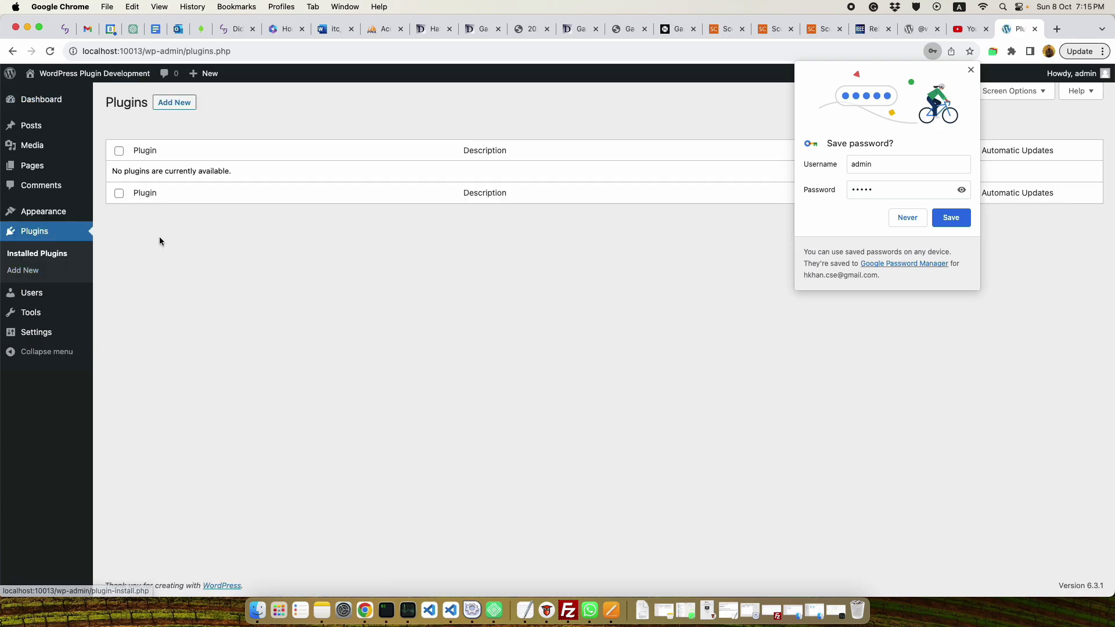
mouse_move(54, 211)
left_click(110, 214)
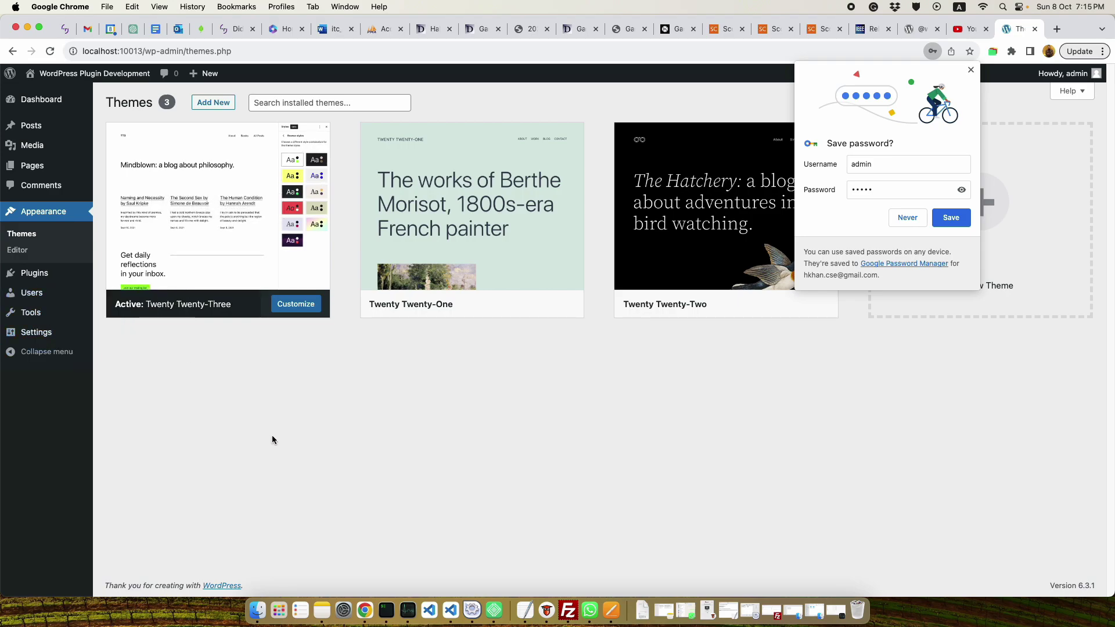
Open the site's database from Local's Database tab in Adminer and select wp_options.
key("super+Tab")
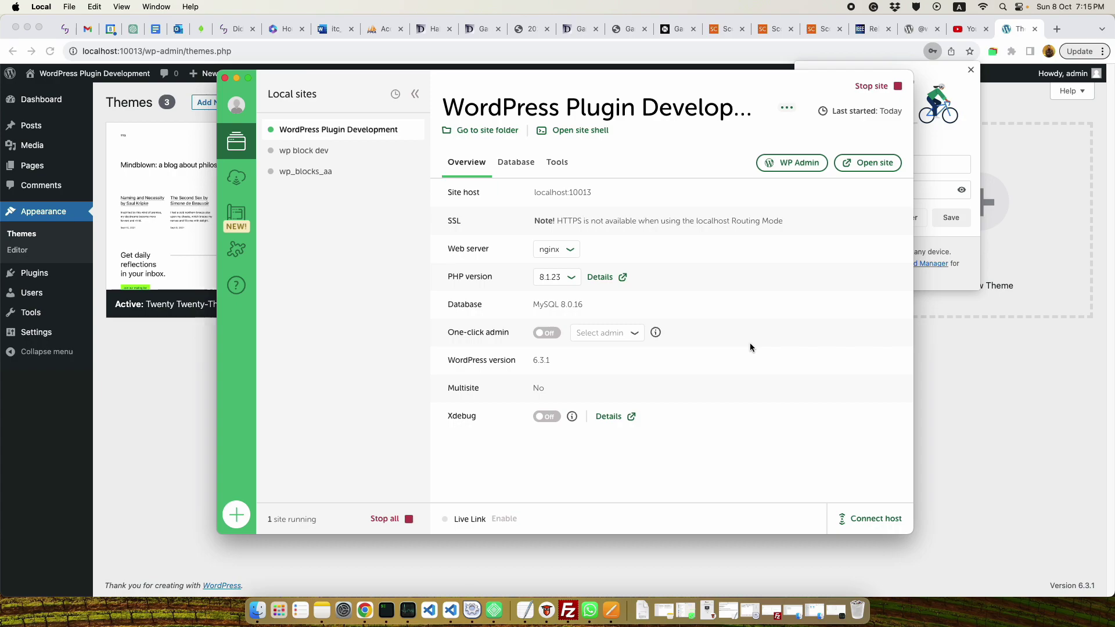
left_click(517, 165)
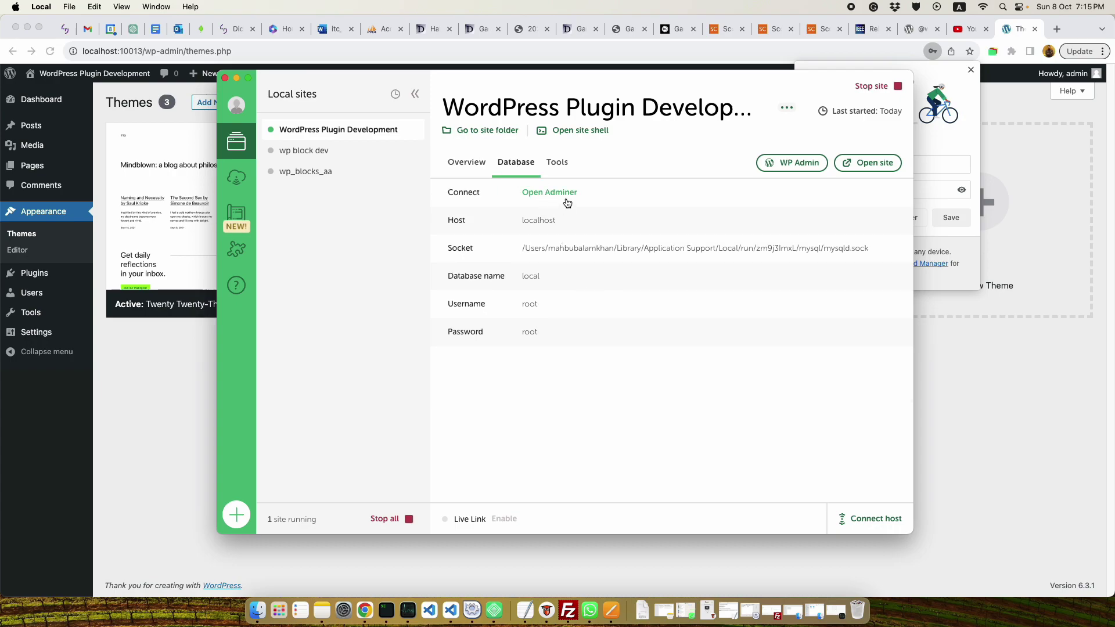
left_click(550, 193)
left_click(76, 227)
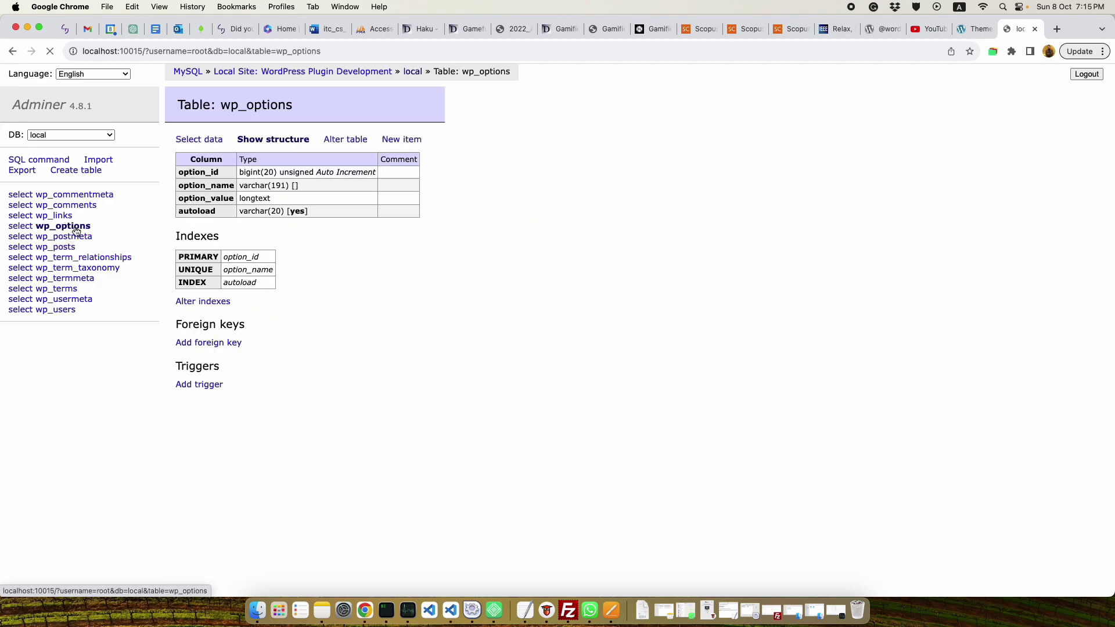
Edit the blogname row in wp_options, appending 'Environment' to its value, and save.
left_click(193, 140)
double_click(488, 260)
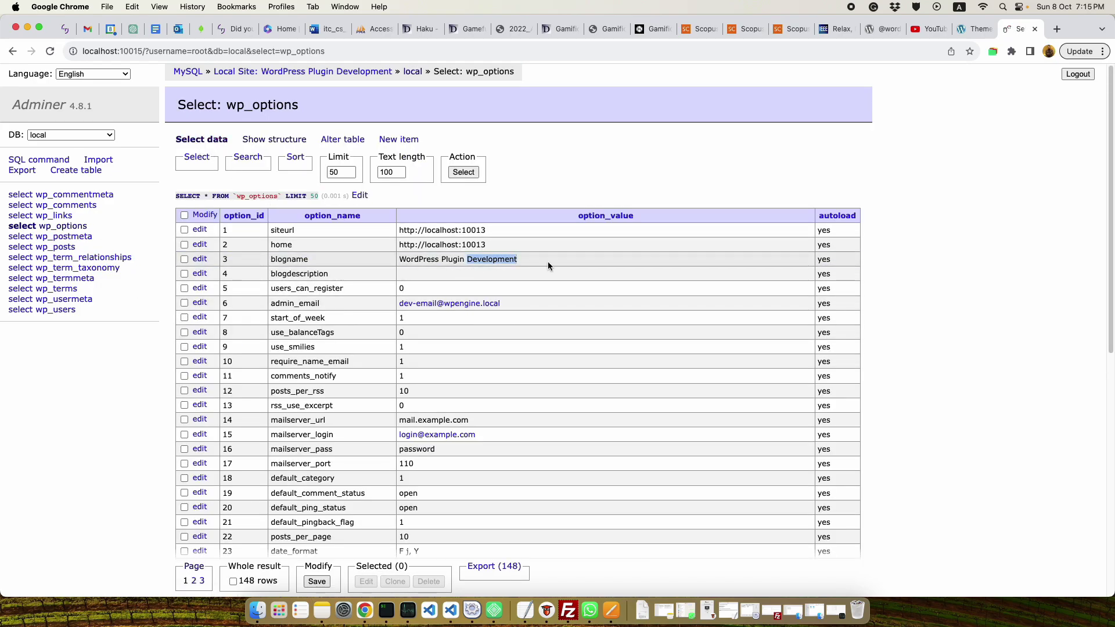
left_click(199, 259)
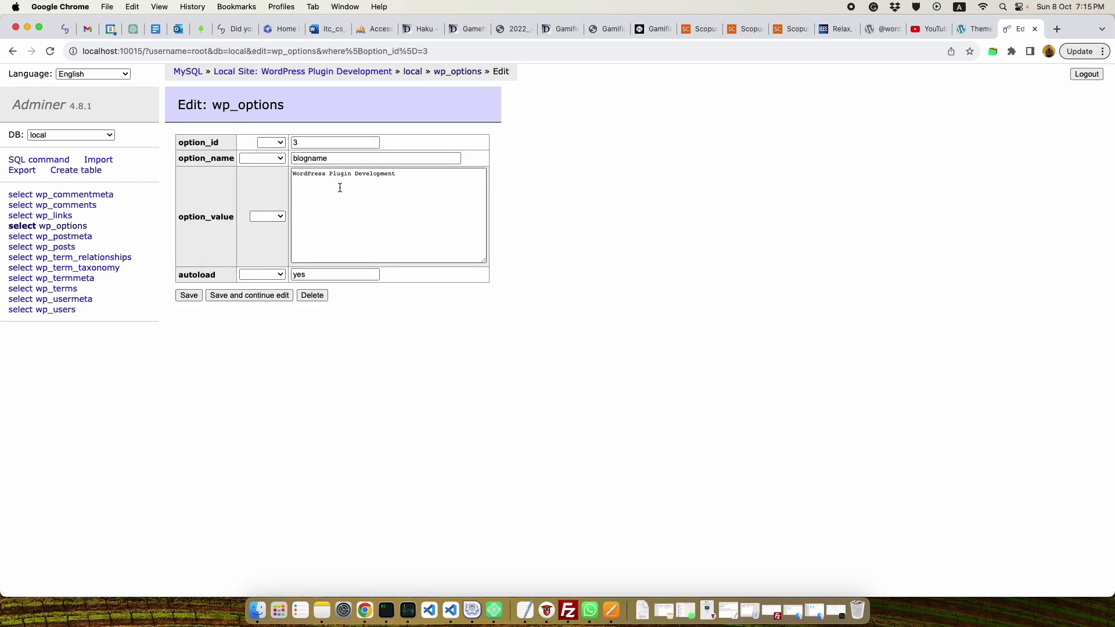
left_click(405, 175)
type("Environment")
left_click(199, 299)
Verify the General Settings Site Title reads 'WordPress Plugin Development Environment', then return to Local.
left_click(976, 29)
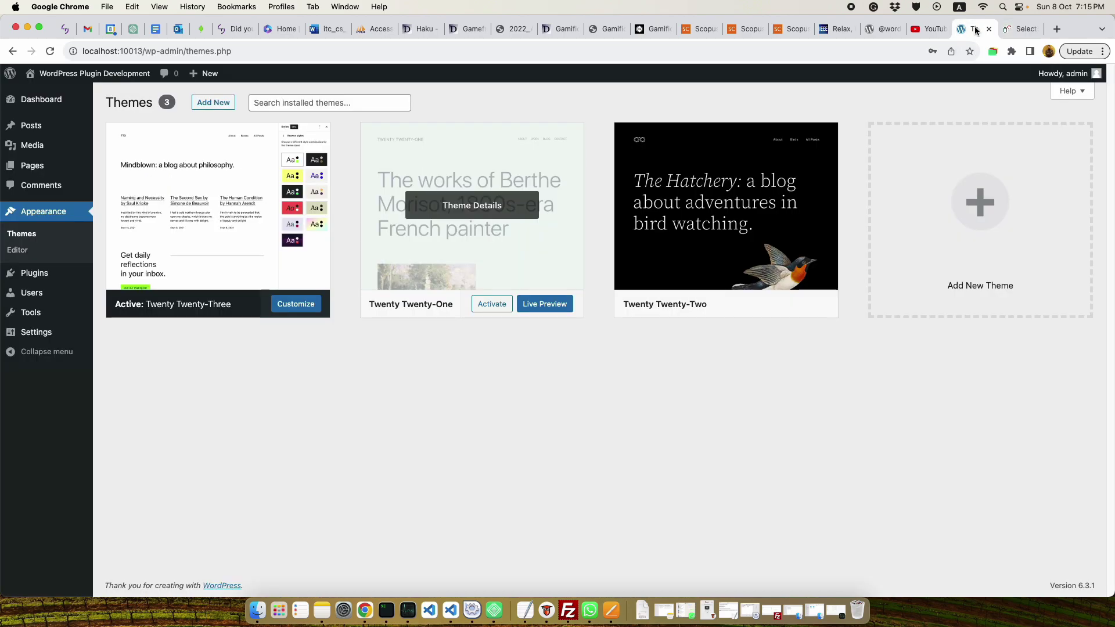
left_click(61, 340)
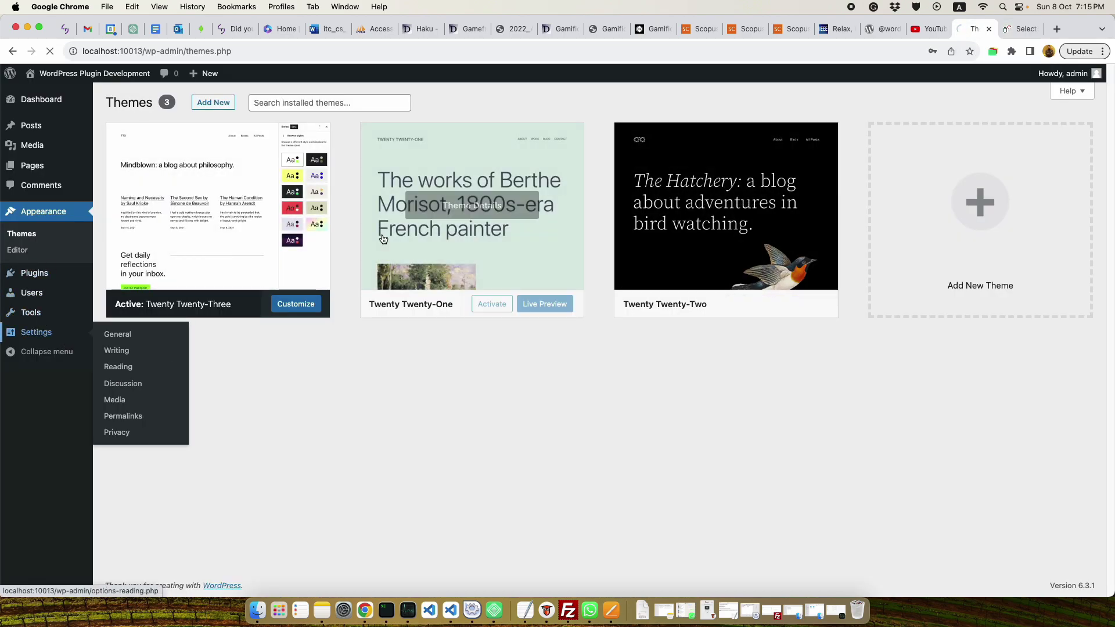
left_click_drag(409, 135, 242, 141)
left_click(706, 183)
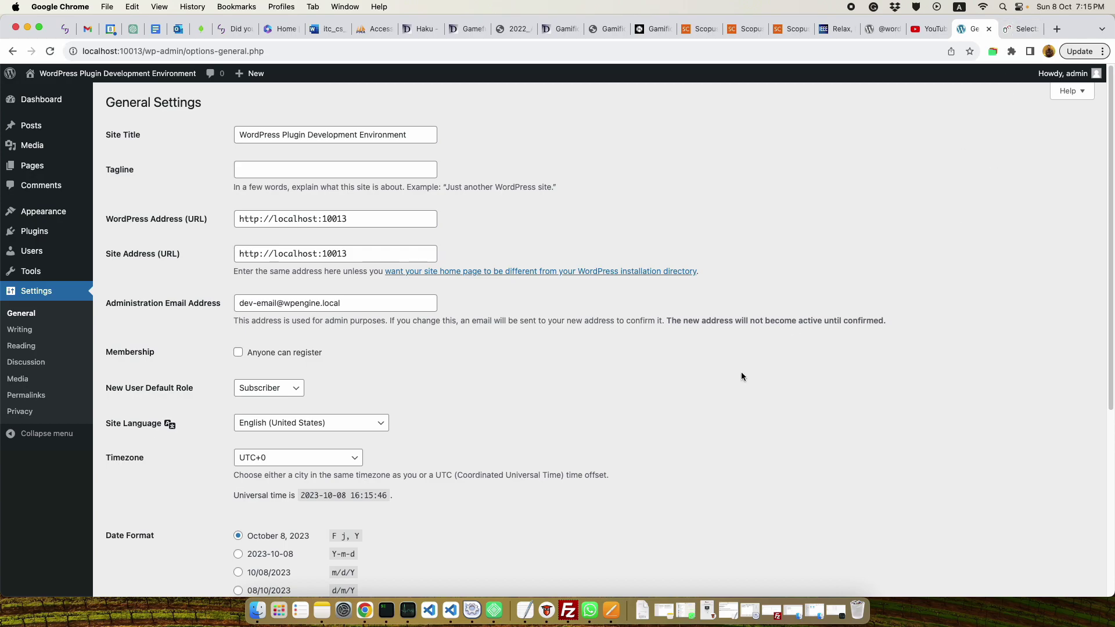
left_click(494, 610)
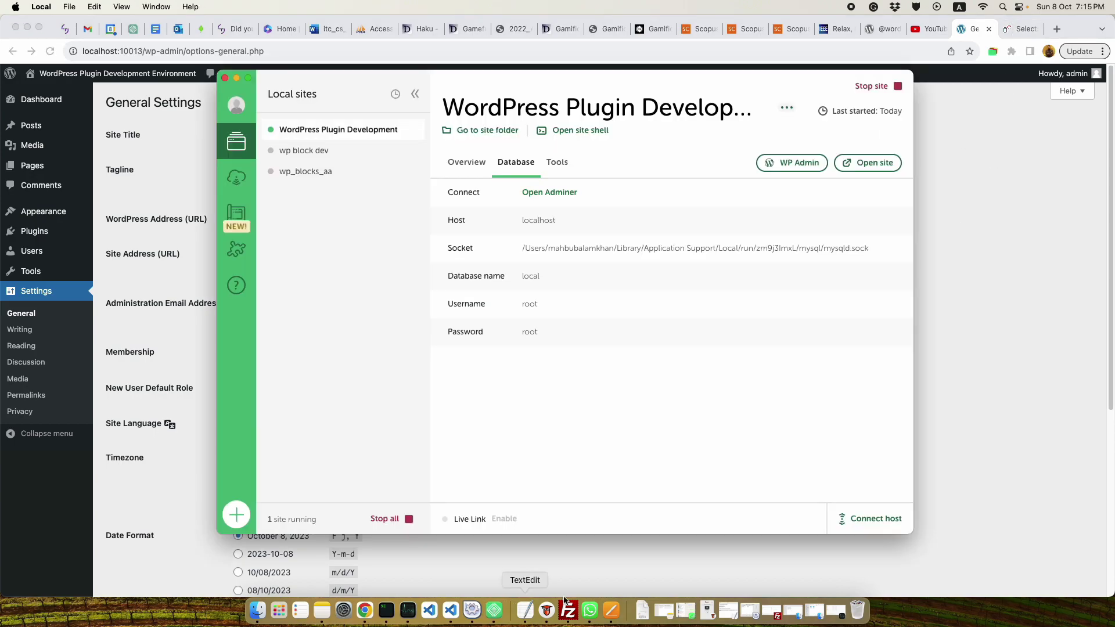